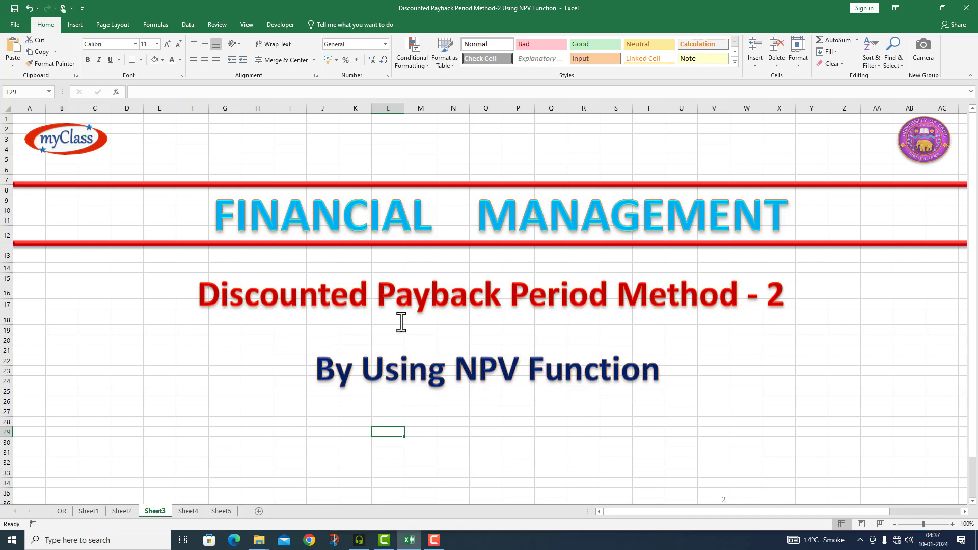
- On Sheet5, enter 300000 as the cash outlay in J10 and 10% as the ROI in J11
{"action": "left_click", "coordinate": [122, 511]}
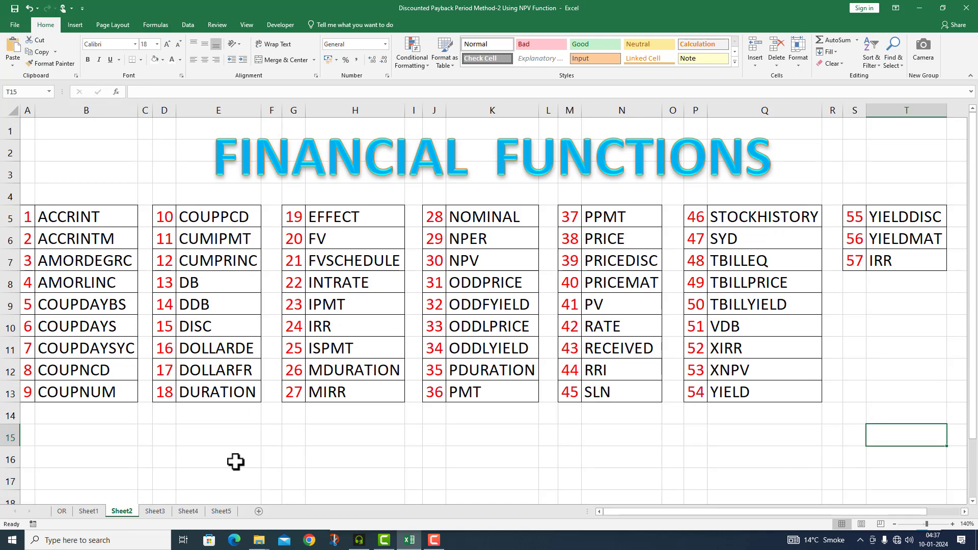
{"action": "key", "text": "ctrl+Page_Down"}
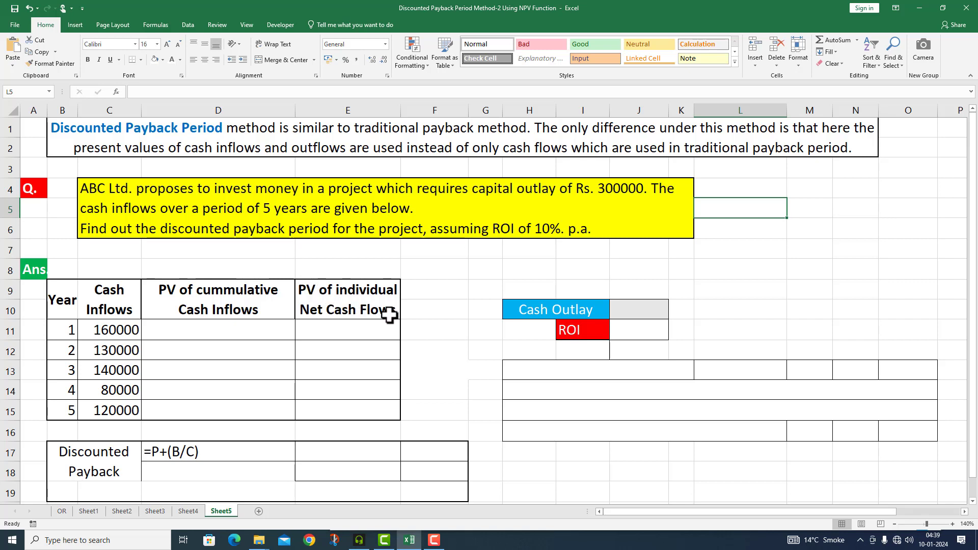
{"action": "left_click", "coordinate": [629, 313]}
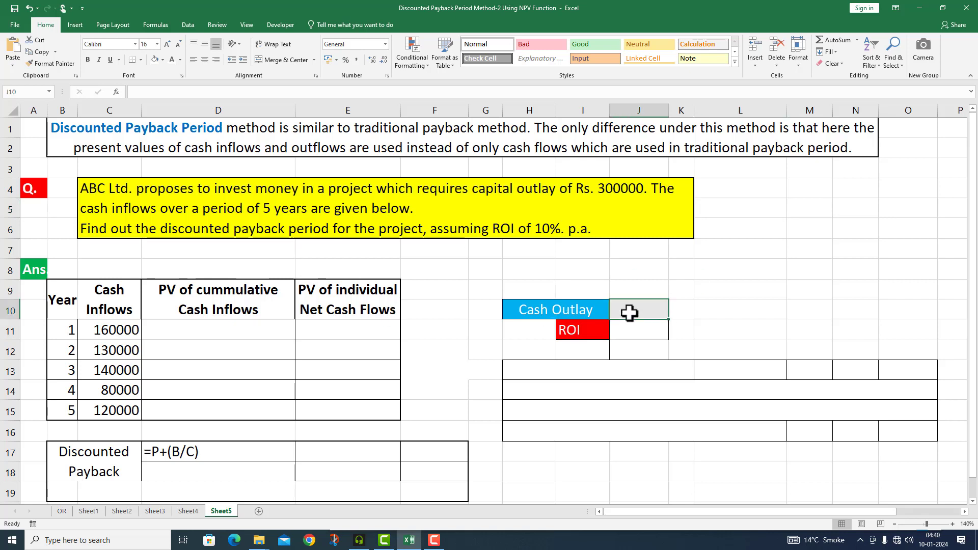
{"action": "type", "text": "30000"}
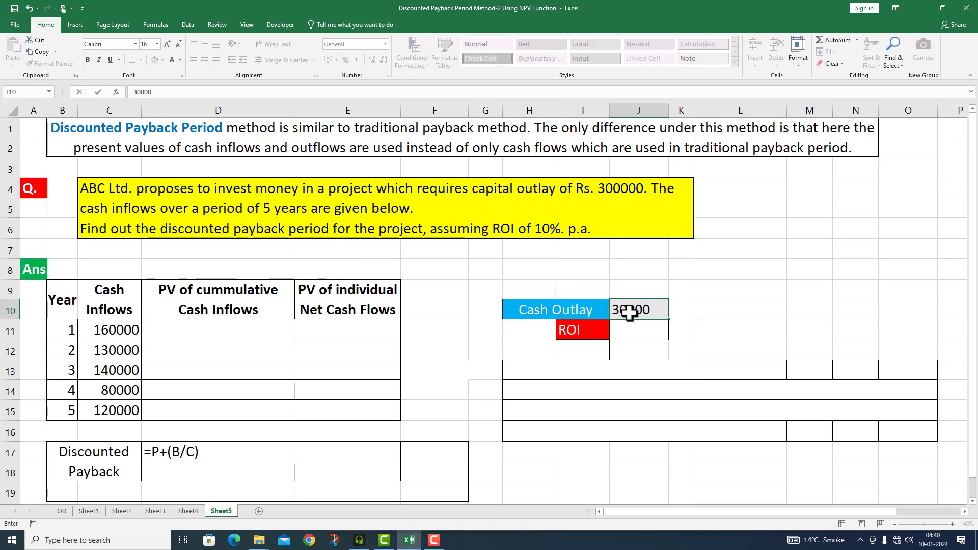
{"action": "type", "text": "0"}
{"action": "left_click", "coordinate": [631, 330]}
{"action": "type", "text": "10"}
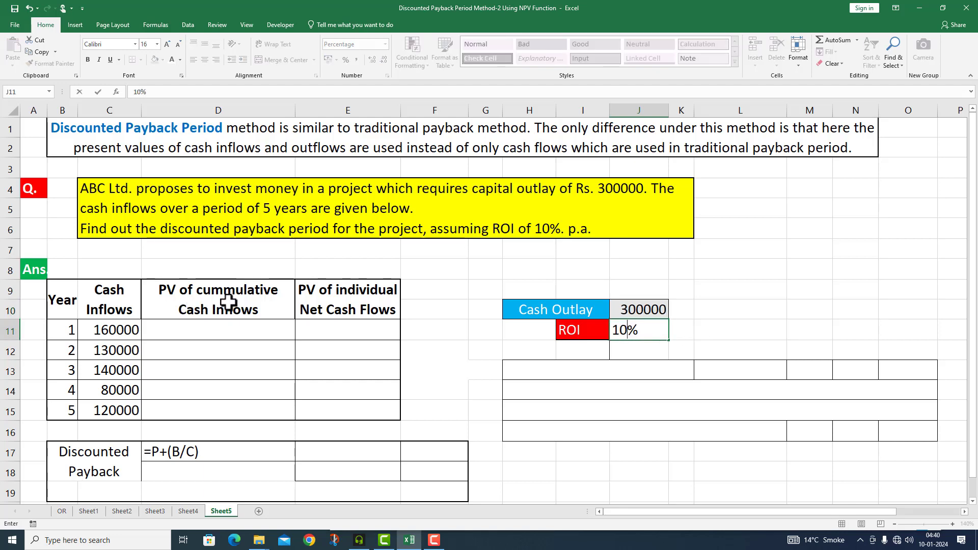
- Enter =NPV($J$11,$C$11:C11) in D11 to compute year 1's present value of cumulative cash inflows
{"action": "left_click", "coordinate": [197, 331]}
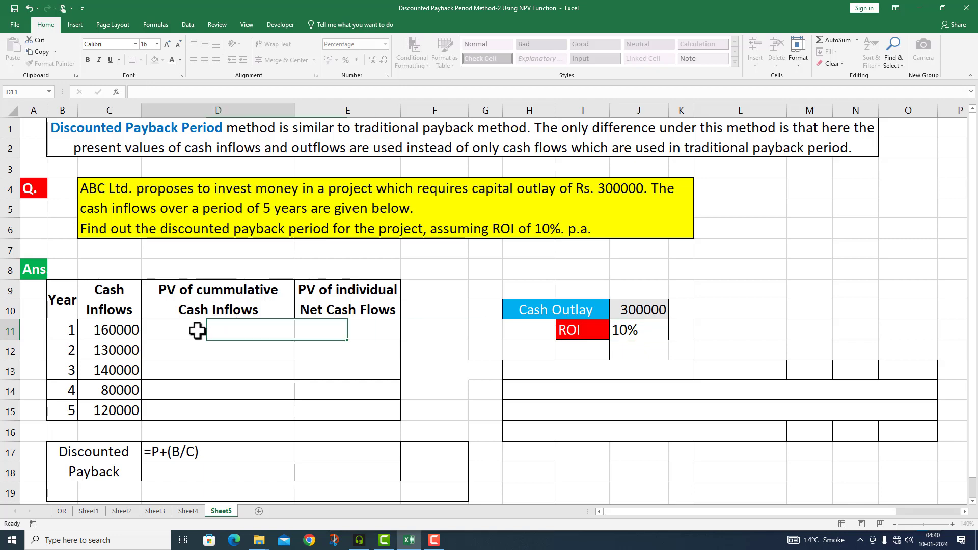
{"action": "type", "text": "="}
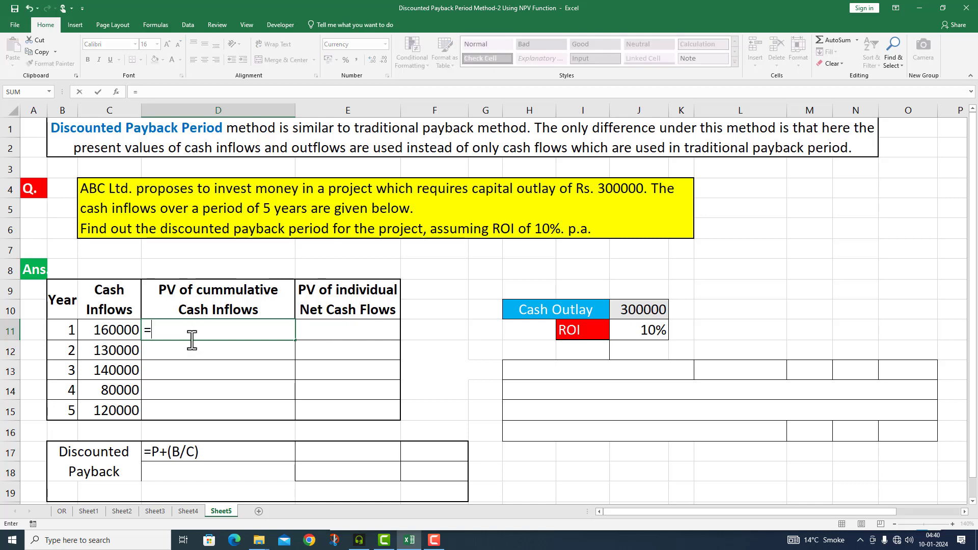
{"action": "type", "text": "NPV("}
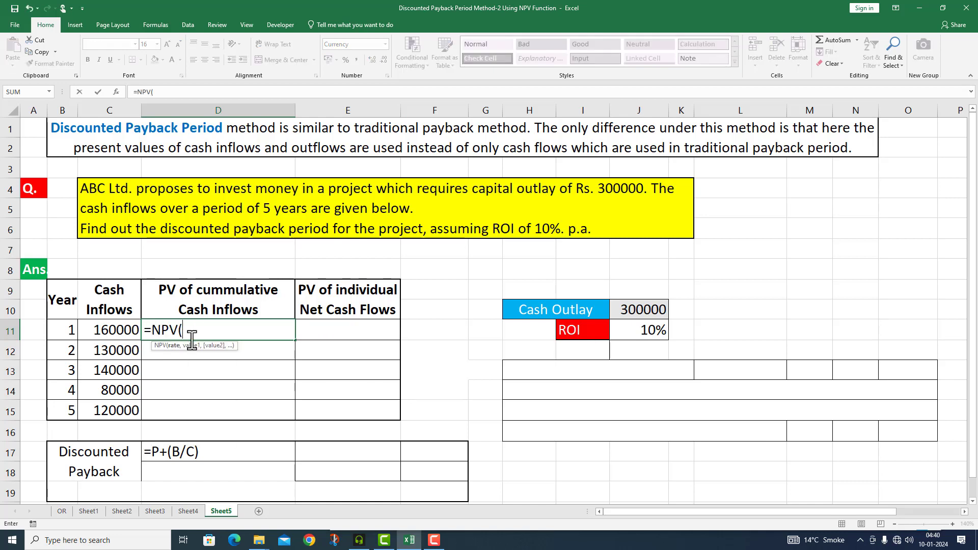
{"action": "left_click", "coordinate": [651, 331]}
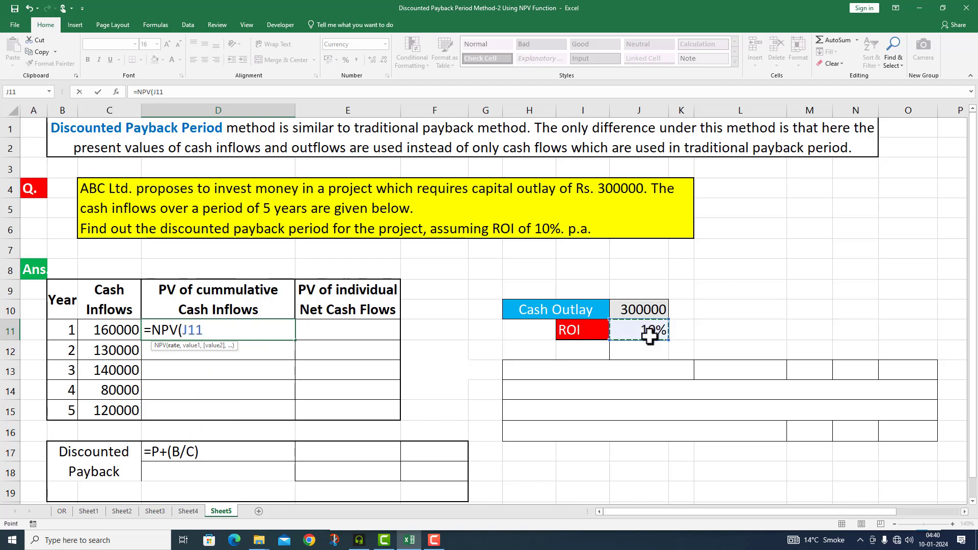
{"action": "key", "text": "F4"}
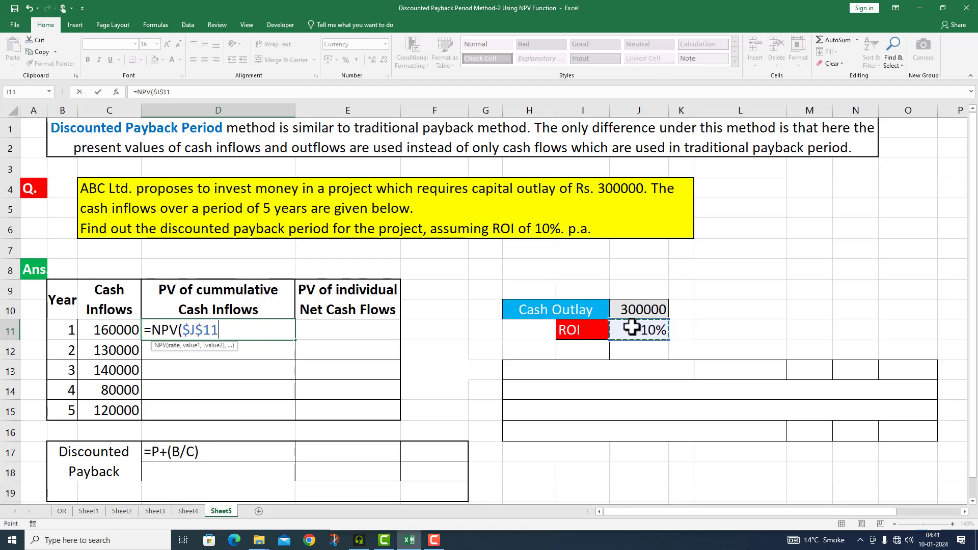
{"action": "type", "text": ",C11"}
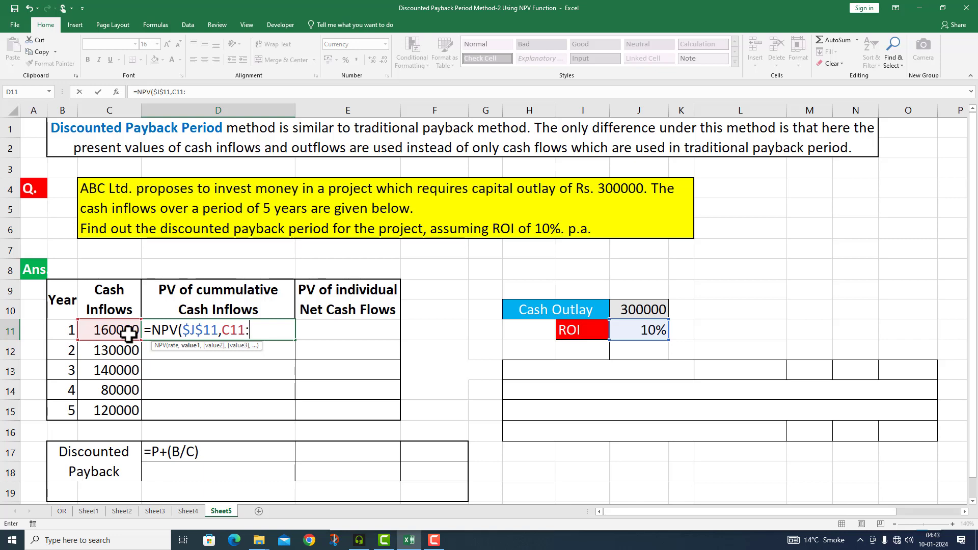
{"action": "type", "text": ":C11"}
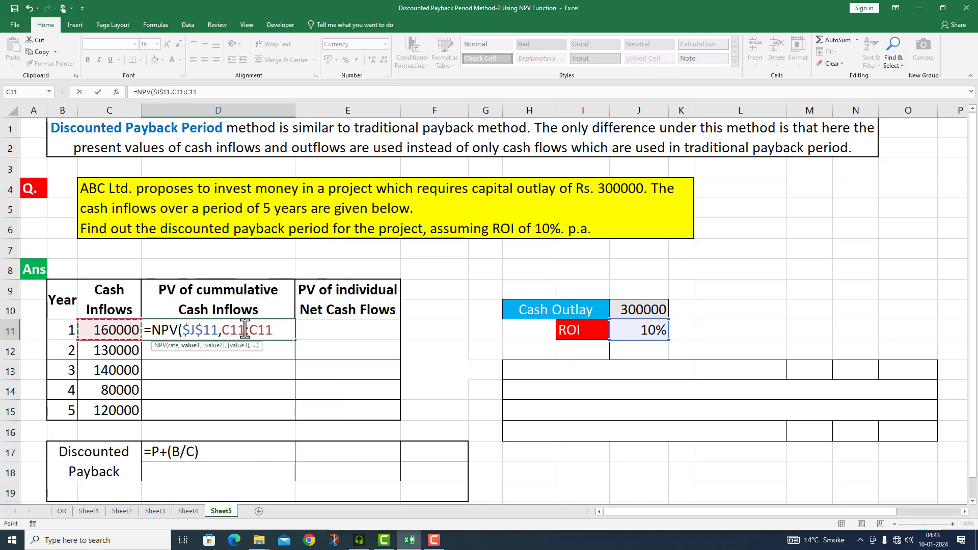
{"action": "left_click", "coordinate": [245, 330]}
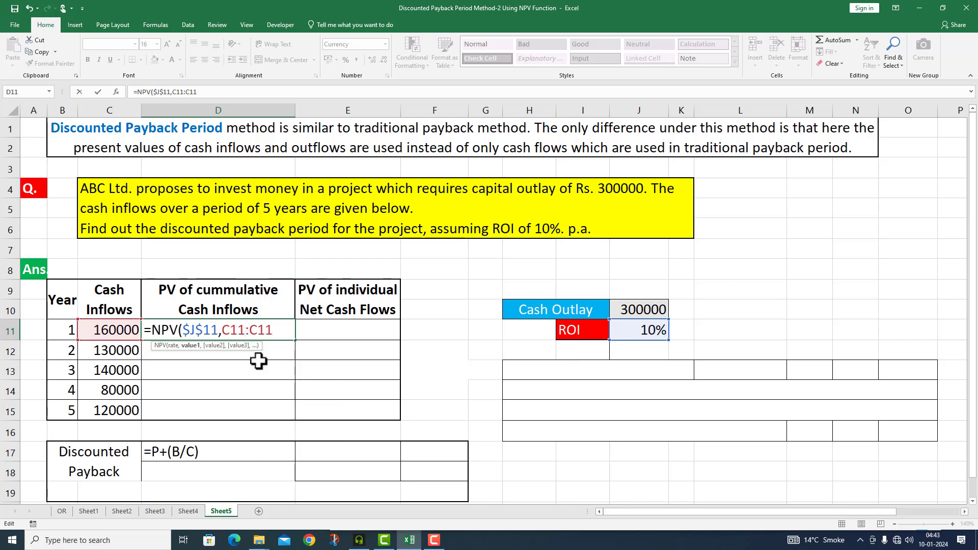
{"action": "key", "text": "F4"}
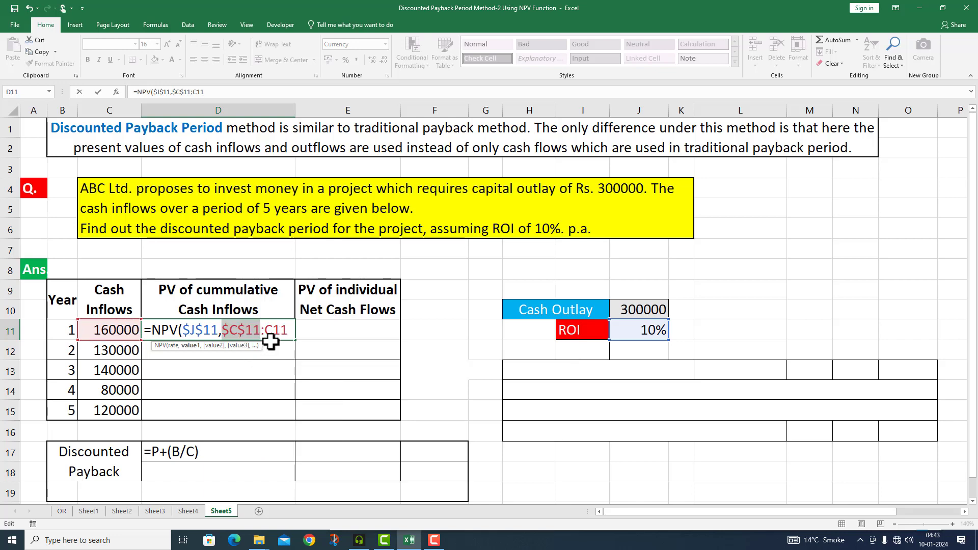
{"action": "left_click", "coordinate": [288, 330]}
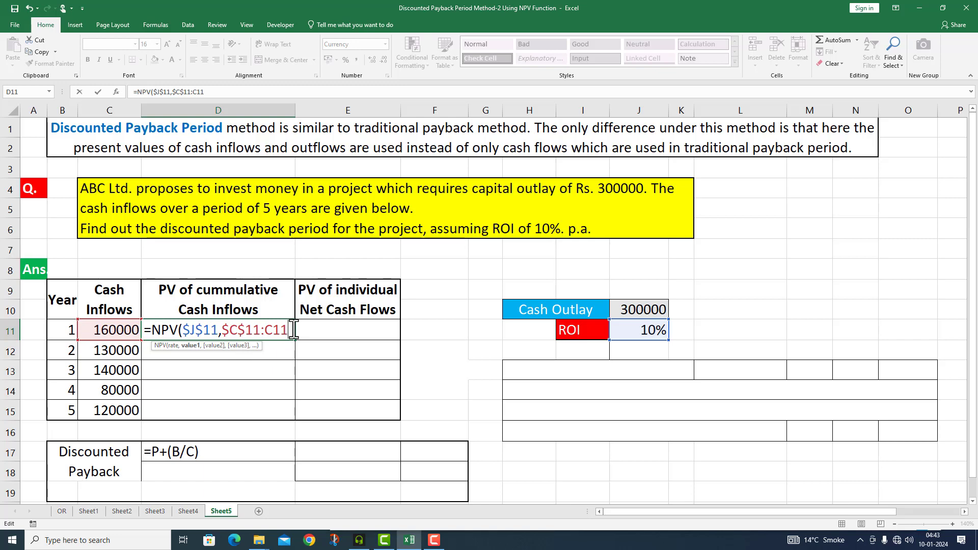
{"action": "type", "text": ")"}
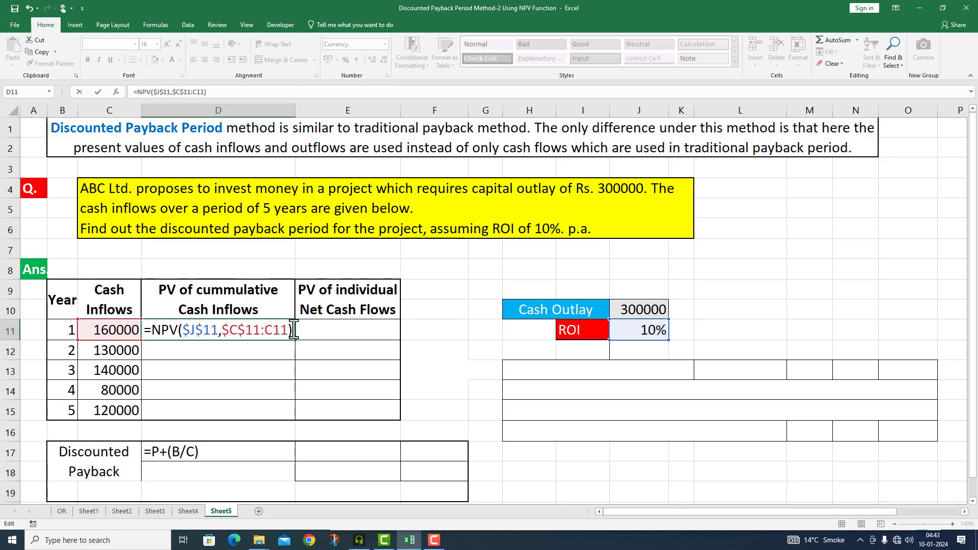
{"action": "key", "text": "Return"}
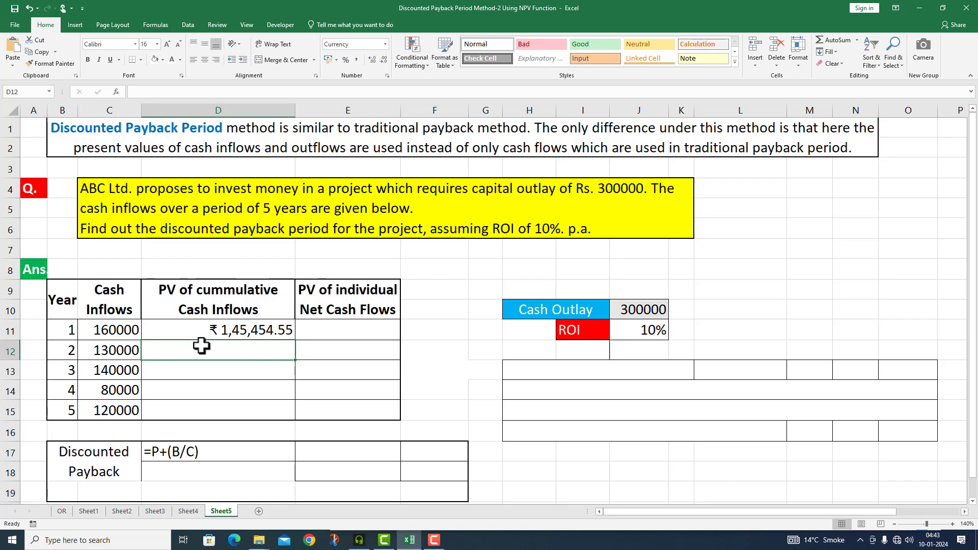
- Fill the NPV formula from D11 down to D15 for years 2 to 5
{"action": "left_click", "coordinate": [245, 332]}
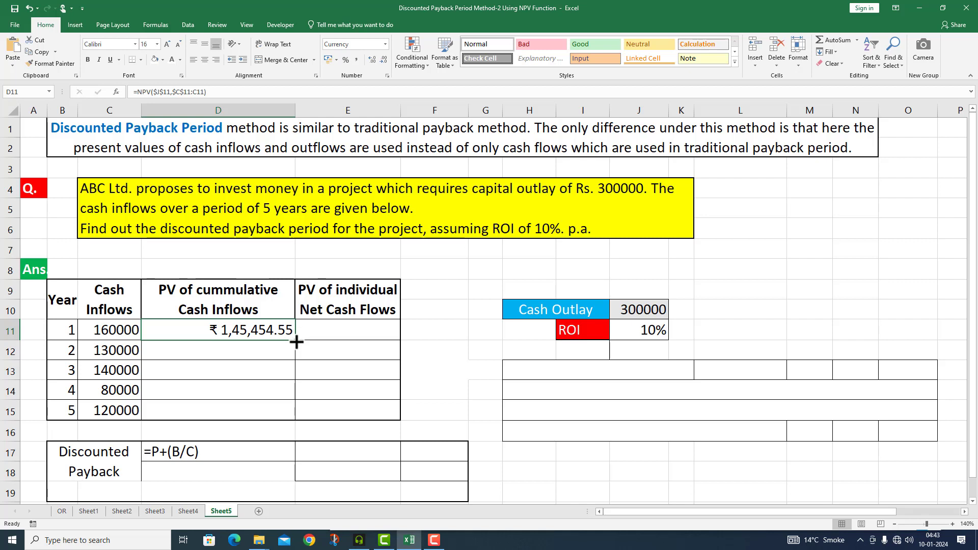
{"action": "left_click_drag", "start_coordinate": [295, 339], "coordinate": [296, 357]}
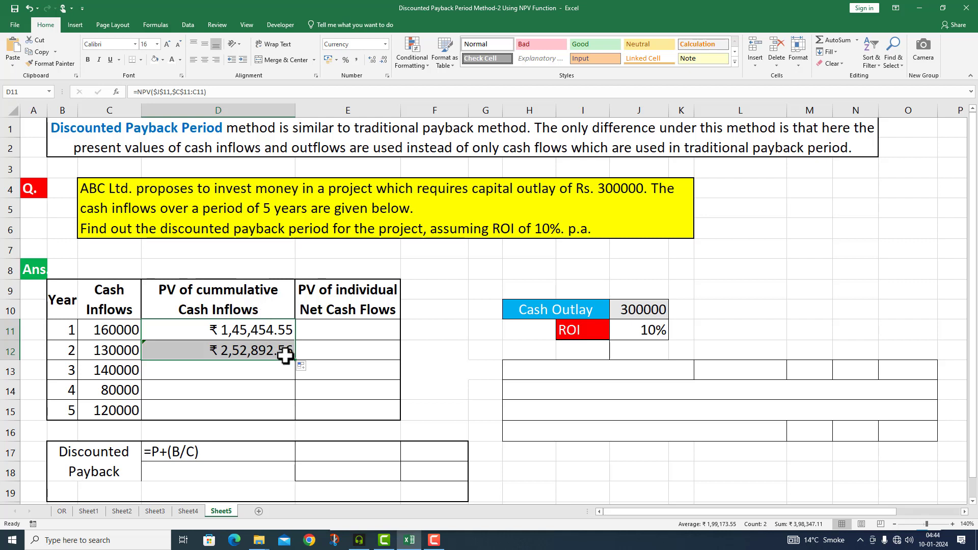
{"action": "left_click_drag", "start_coordinate": [294, 362], "coordinate": [290, 416]}
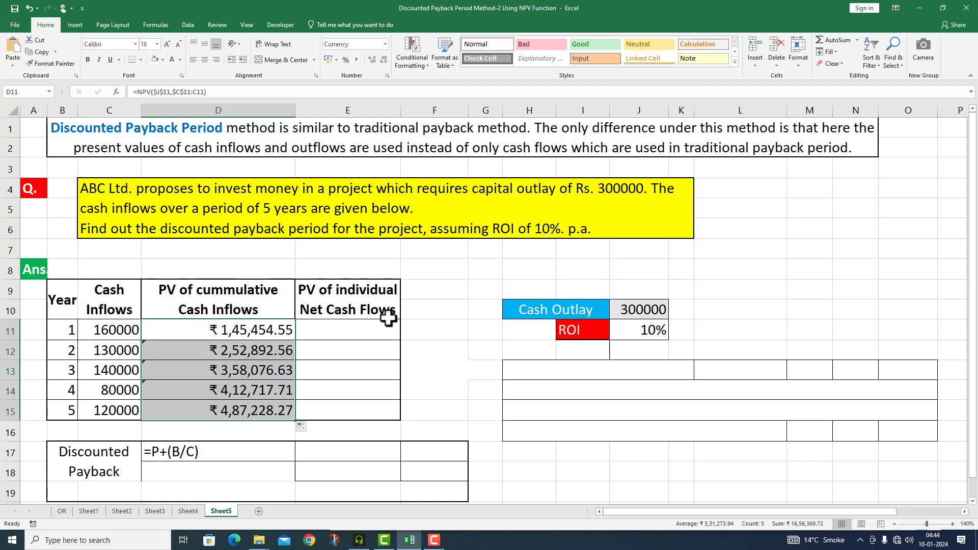
- Enter =D11 in E11 as year 1's present value of individual net cash flow
{"action": "double_click", "coordinate": [326, 331]}
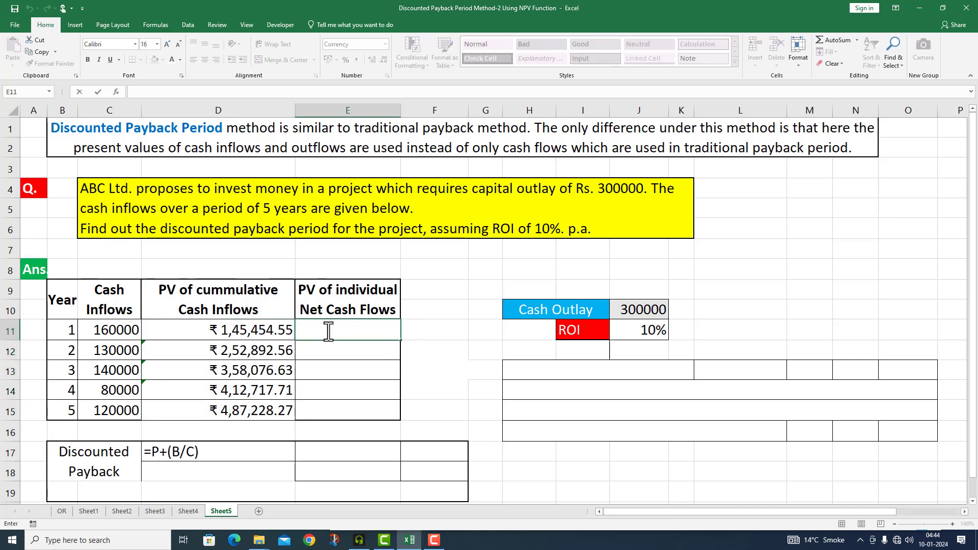
{"action": "type", "text": "="}
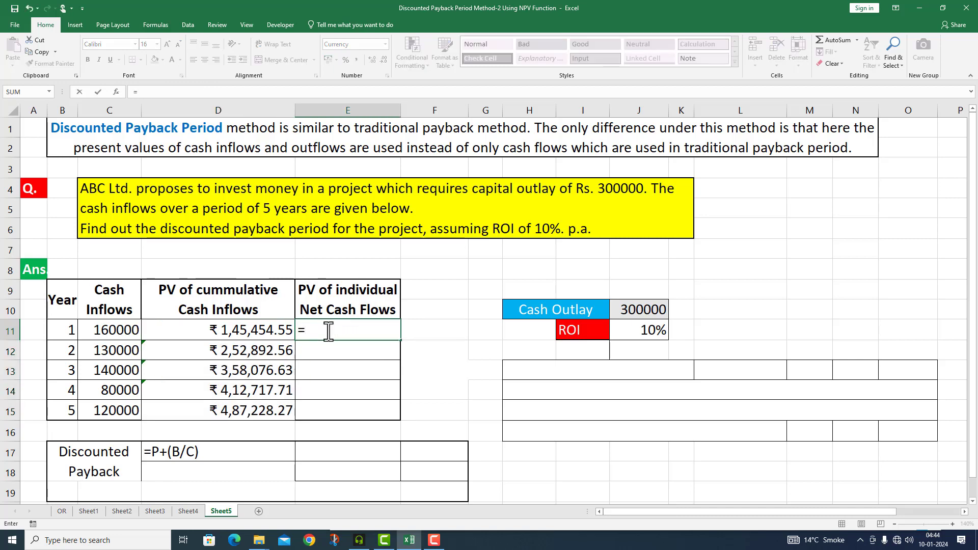
{"action": "left_click", "coordinate": [263, 333]}
{"action": "key", "text": "Return"}
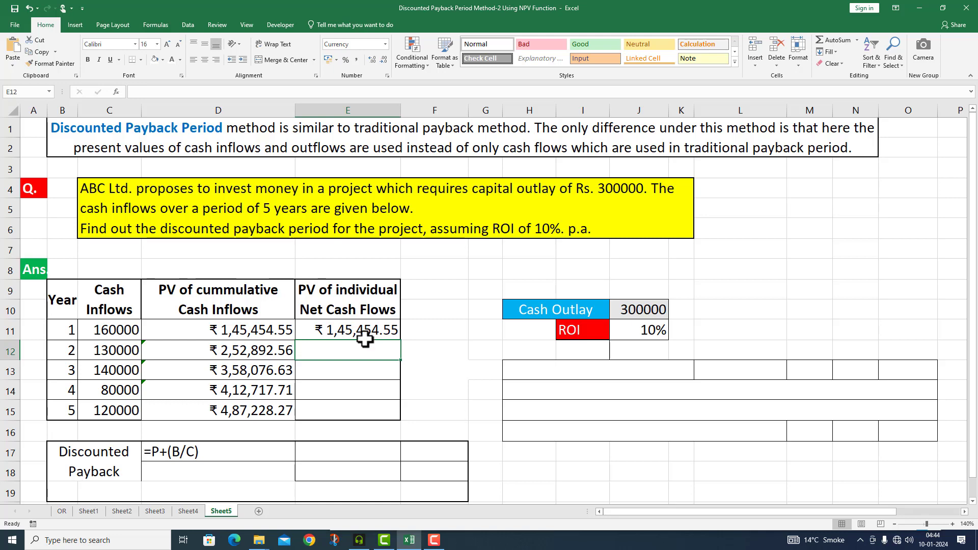
- Enter =D12-D11 in E12 for year 2's present value of individual net cash flow
{"action": "double_click", "coordinate": [340, 347]}
{"action": "type", "text": "="}
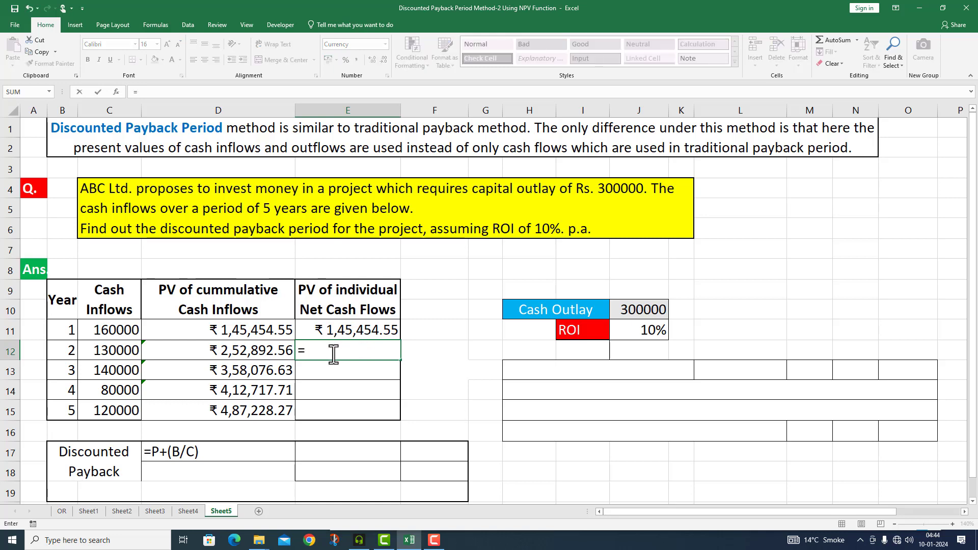
{"action": "left_click", "coordinate": [250, 351]}
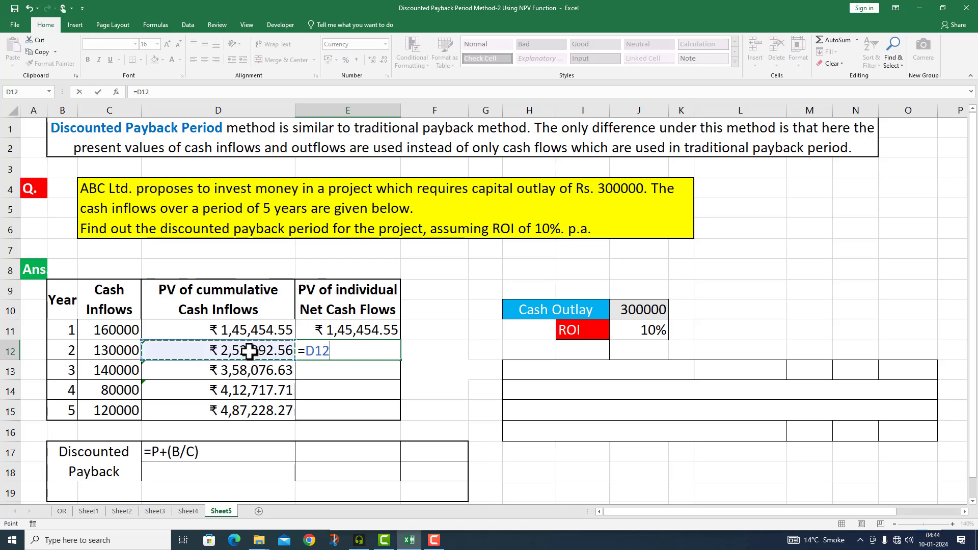
{"action": "type", "text": "-"}
{"action": "left_click", "coordinate": [228, 333]}
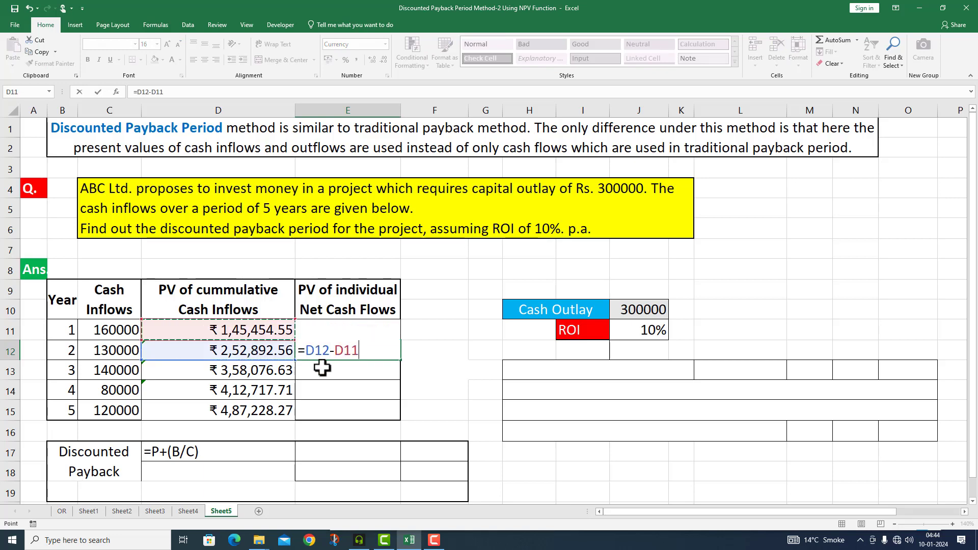
{"action": "key", "text": "Return"}
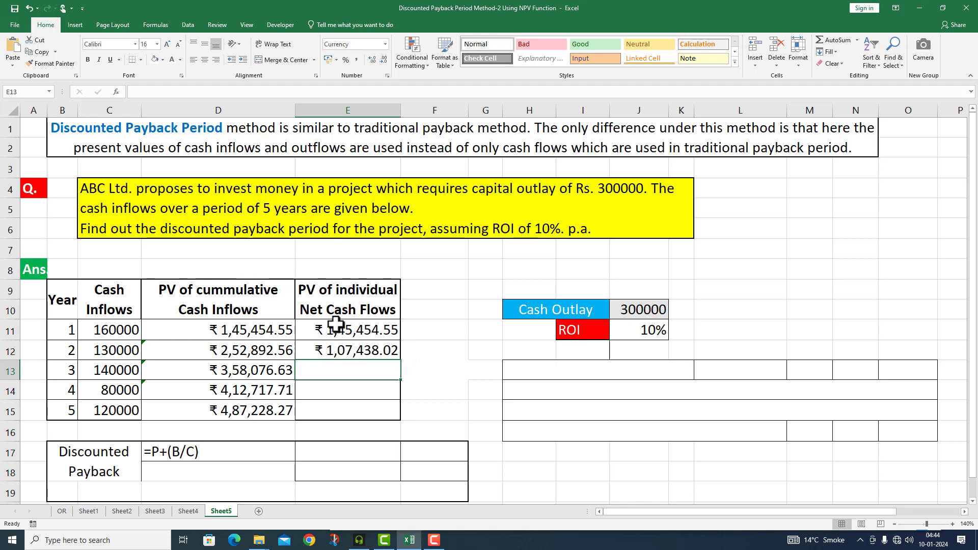
- Fill the difference formula from E12 down to E15 for years 3 to 5
{"action": "left_click", "coordinate": [382, 348]}
{"action": "left_click_drag", "start_coordinate": [400, 360], "coordinate": [395, 416]}
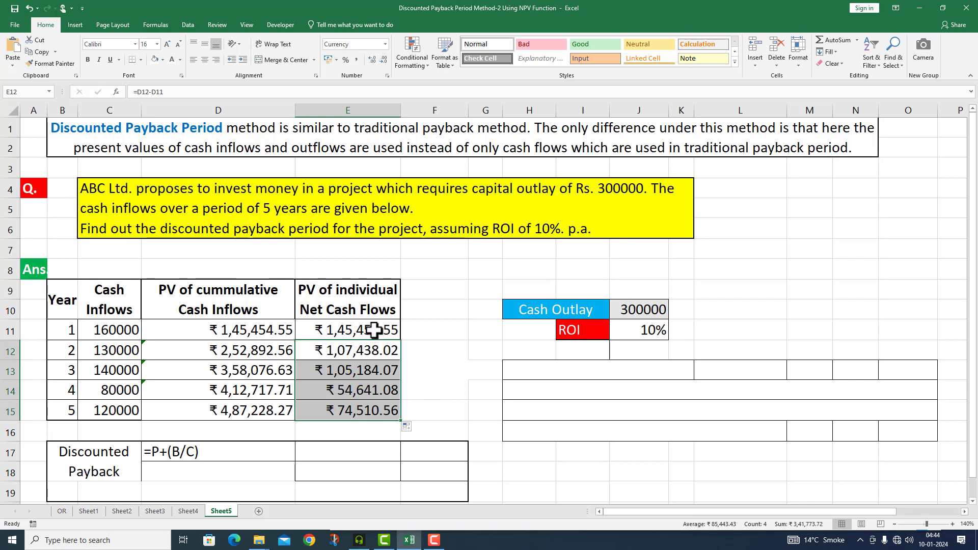
{"action": "left_click", "coordinate": [424, 350]}
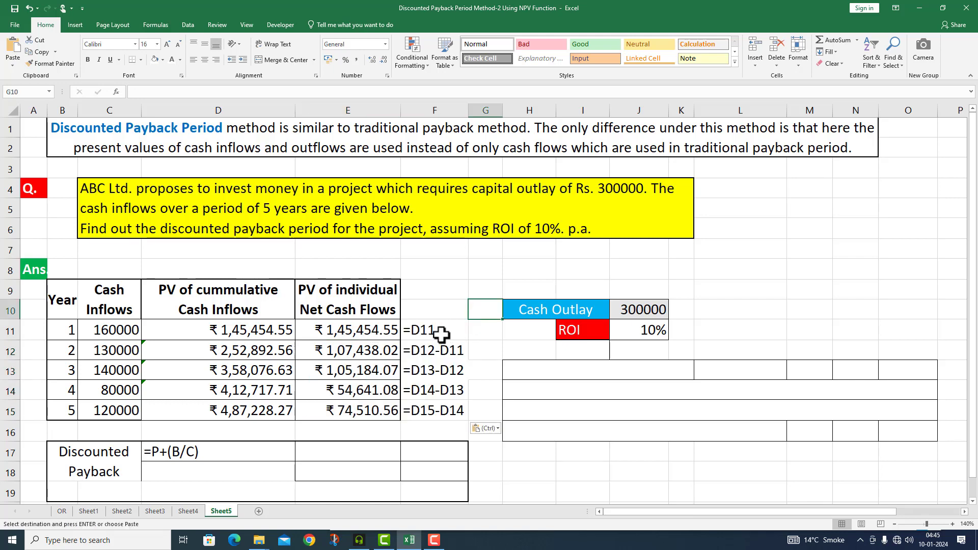
{"action": "left_click", "coordinate": [371, 348]}
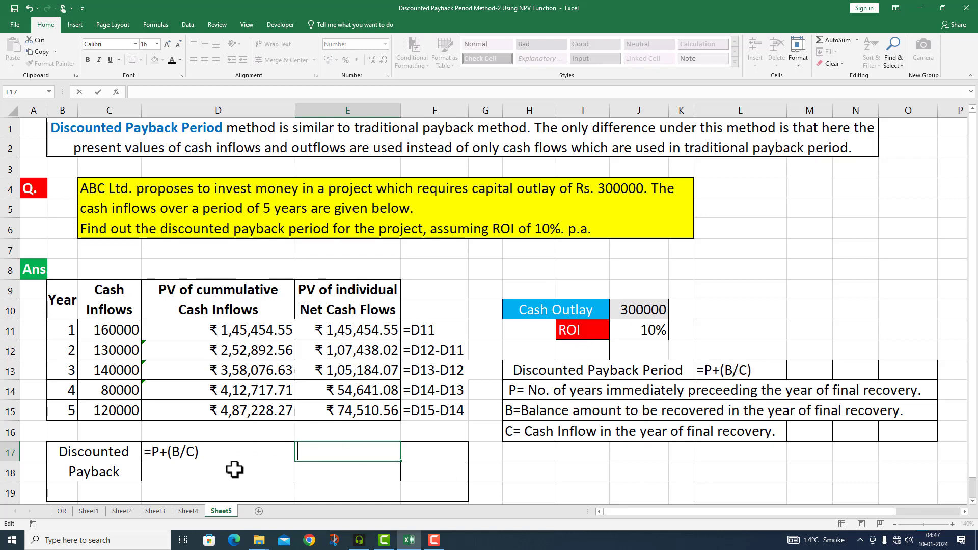
- Enter =2+(J10-D12)/E13 in E17 as the discounted payback period and label it Years in F17
{"action": "type", "text": "=2+("}
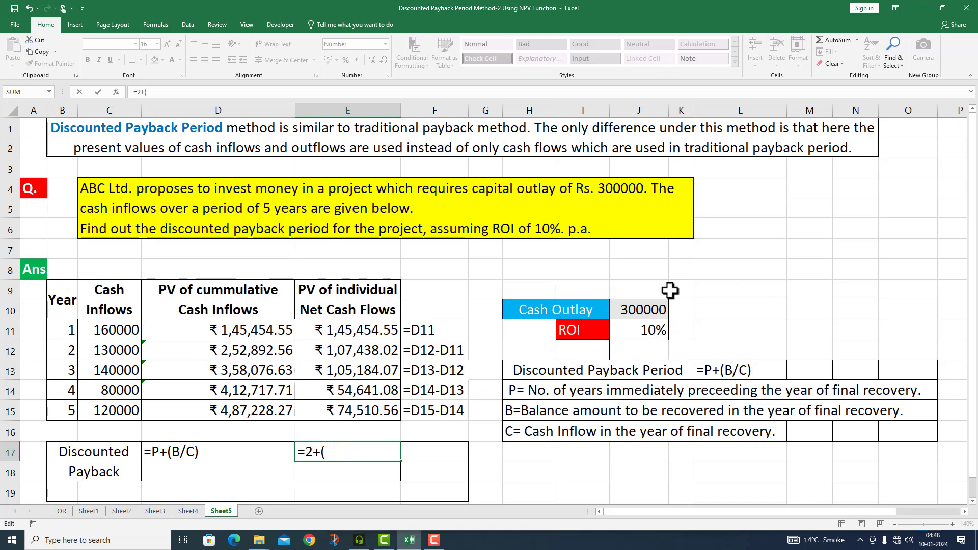
{"action": "left_click", "coordinate": [656, 310]}
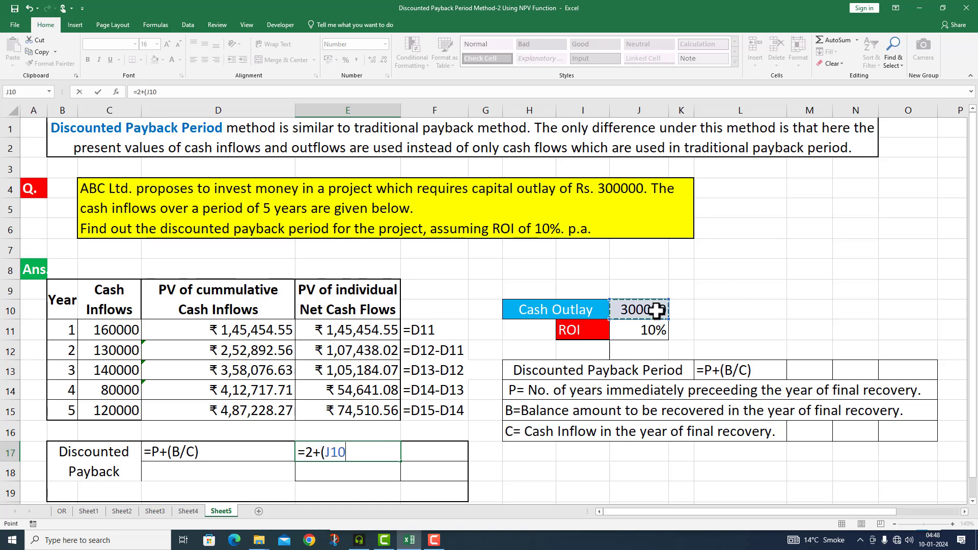
{"action": "type", "text": "-"}
{"action": "left_click", "coordinate": [293, 356]}
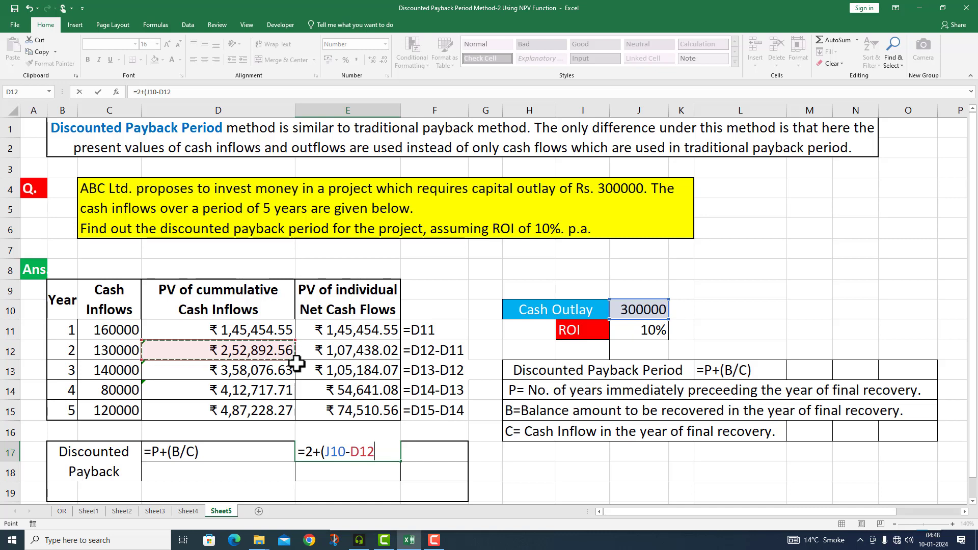
{"action": "type", "text": ")/"}
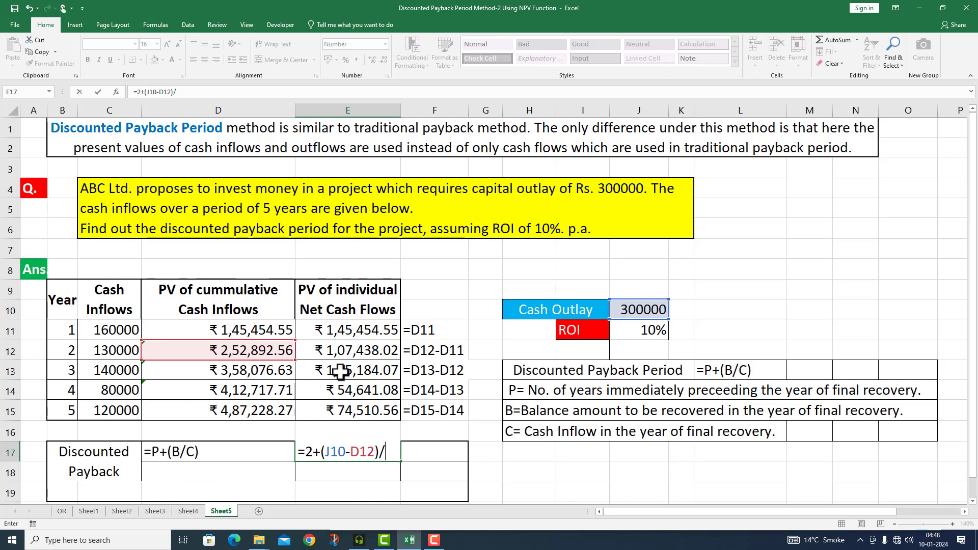
{"action": "left_click", "coordinate": [377, 371]}
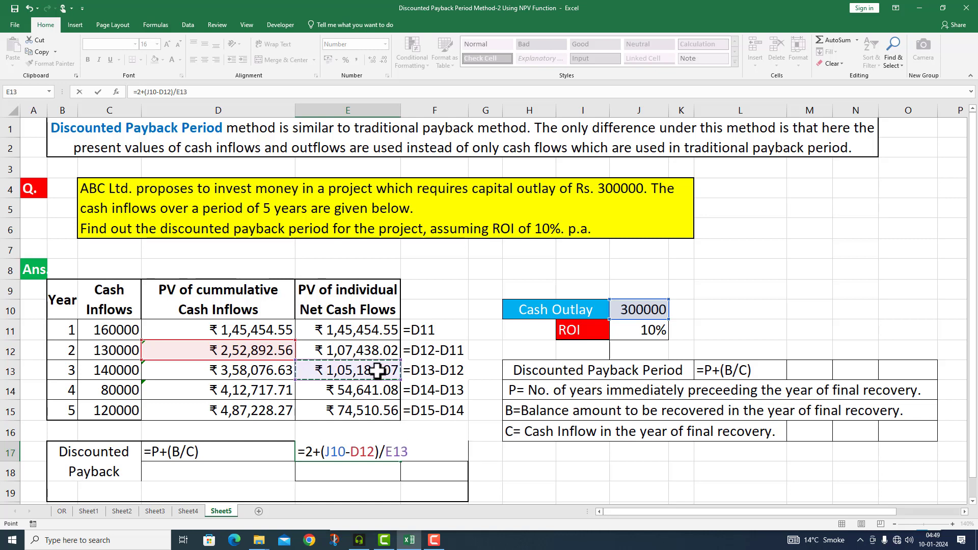
{"action": "key", "text": "Return"}
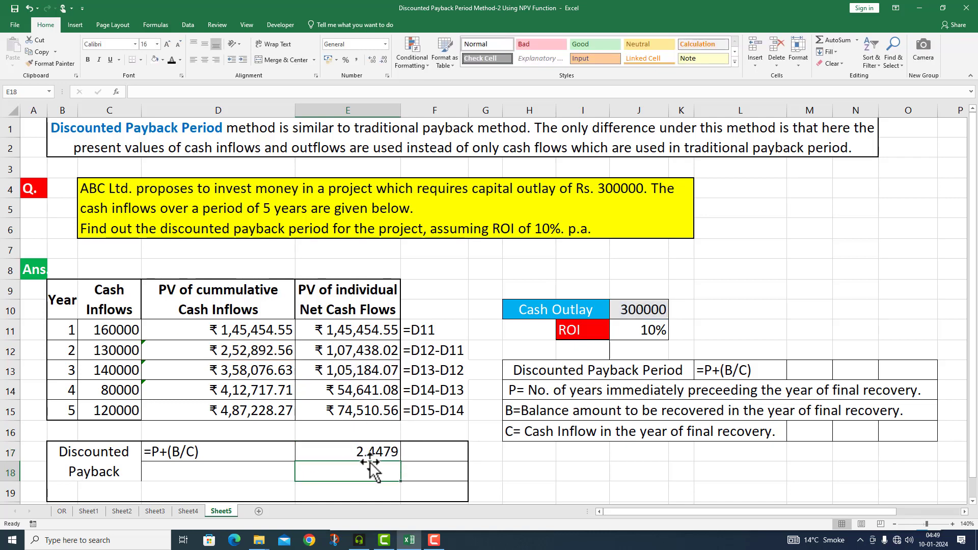
{"action": "left_click", "coordinate": [417, 451]}
{"action": "type", "text": "Years"}
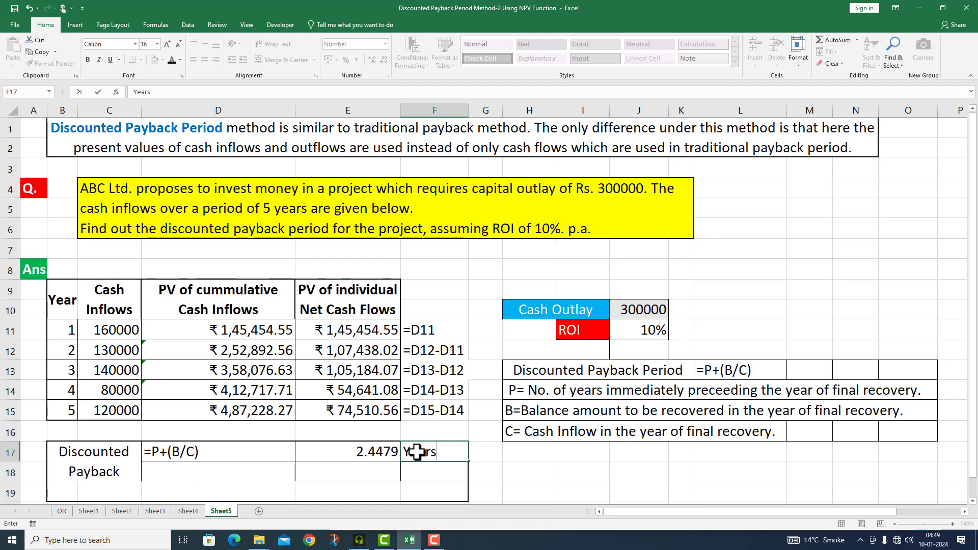
- Copy E17's formula into E18 as plain text, showing =2+(J10-D12)/E13 below the payback result
{"action": "left_click", "coordinate": [359, 452]}
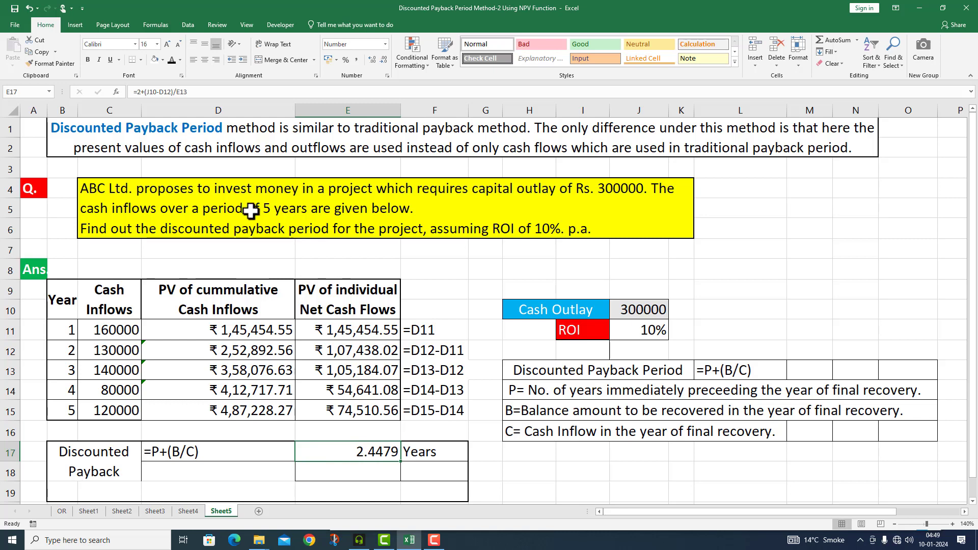
{"action": "left_click_drag", "start_coordinate": [189, 91], "coordinate": [109, 91]}
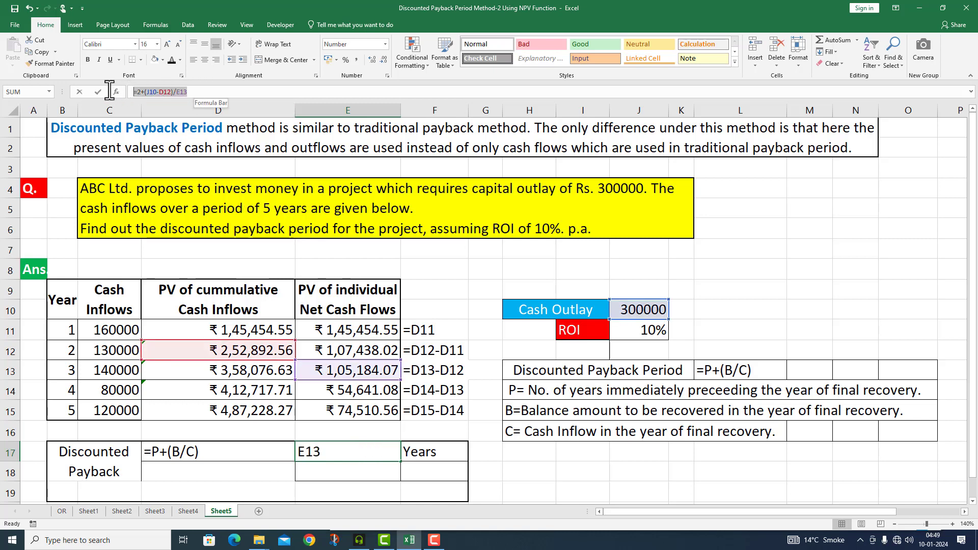
{"action": "key", "text": "Return"}
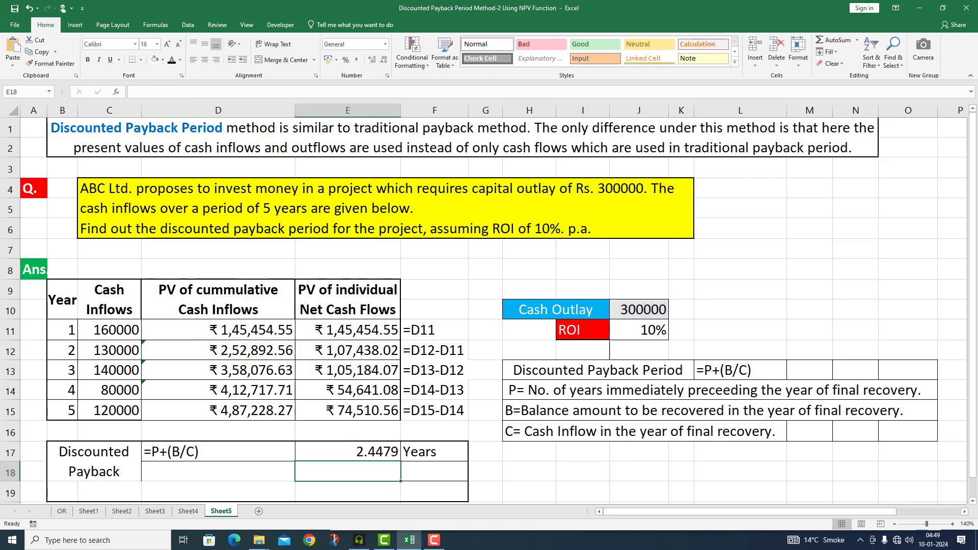
{"action": "type", "text": "'"}
{"action": "key", "text": "ctrl+v"}
{"action": "left_click", "coordinate": [330, 493]}
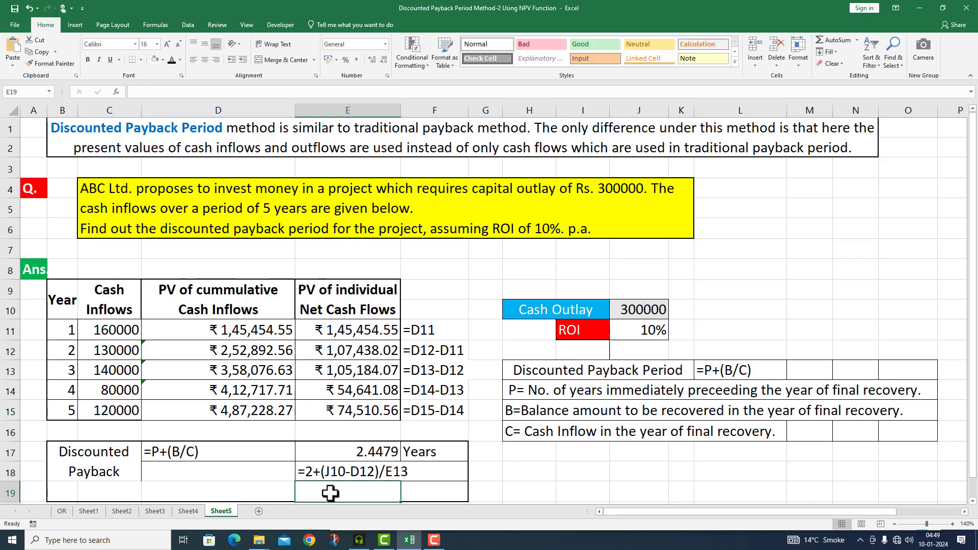
- Enter the payback calculation with actual figures, =2+(300000-252892.56)/105184.07, in E19
{"action": "double_click", "coordinate": [332, 494]}
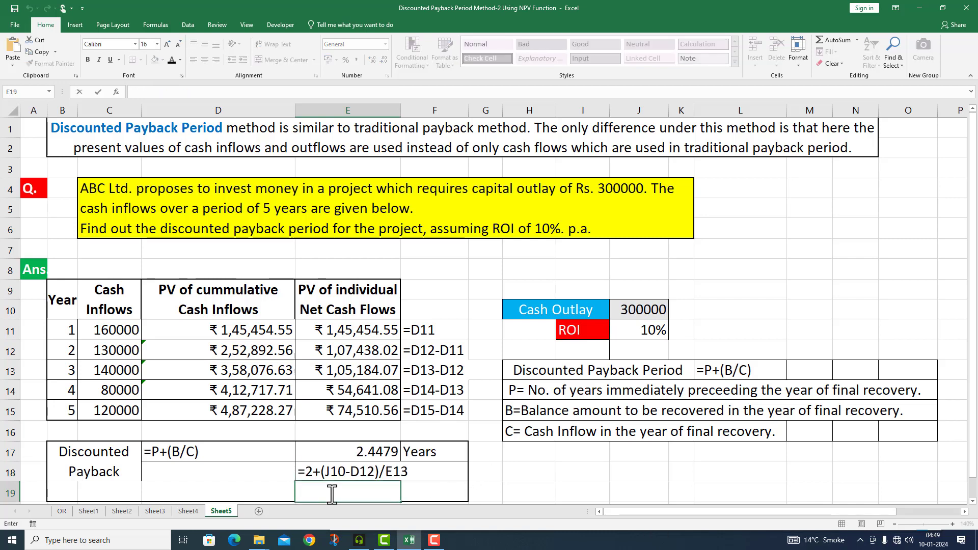
{"action": "type", "text": "=2+"}
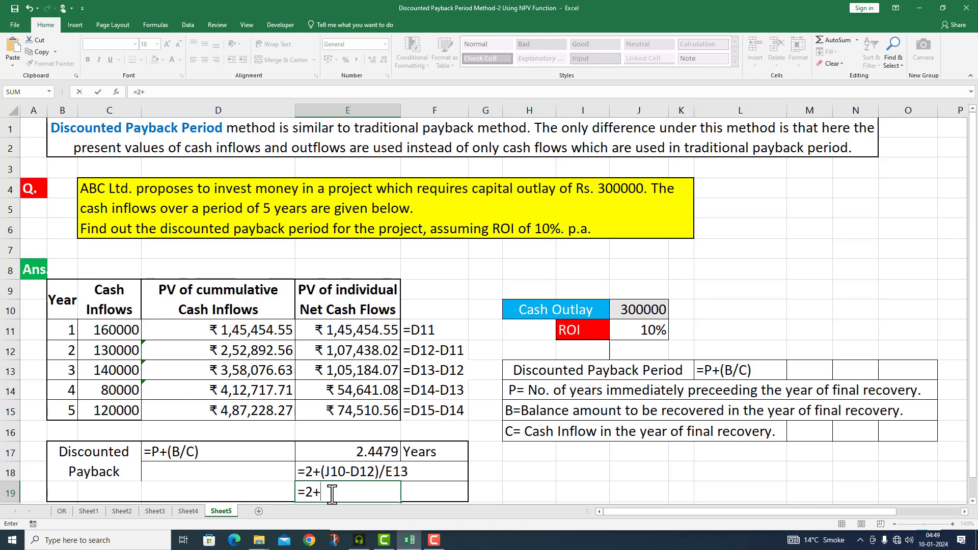
{"action": "type", "text": "(300000"}
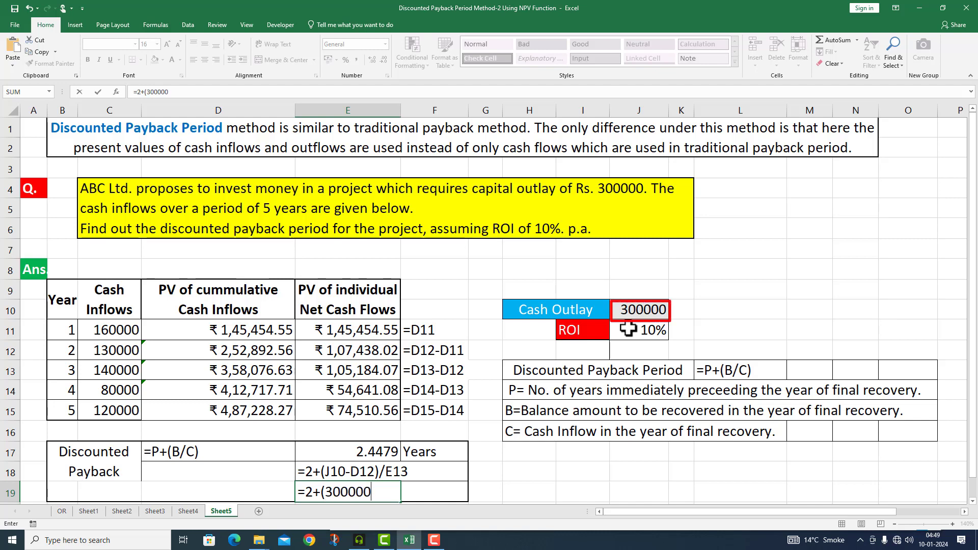
{"action": "type", "text": "-"}
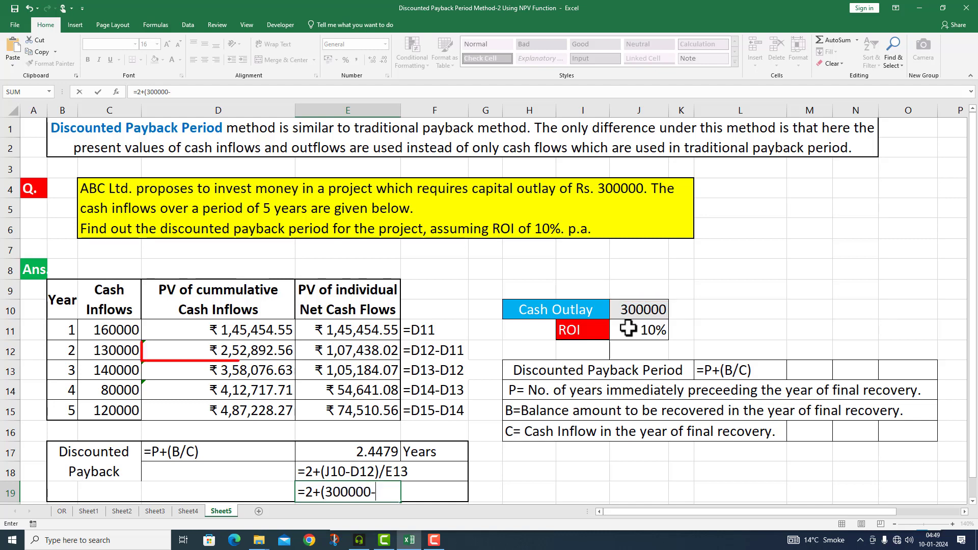
{"action": "type", "text": "252892"}
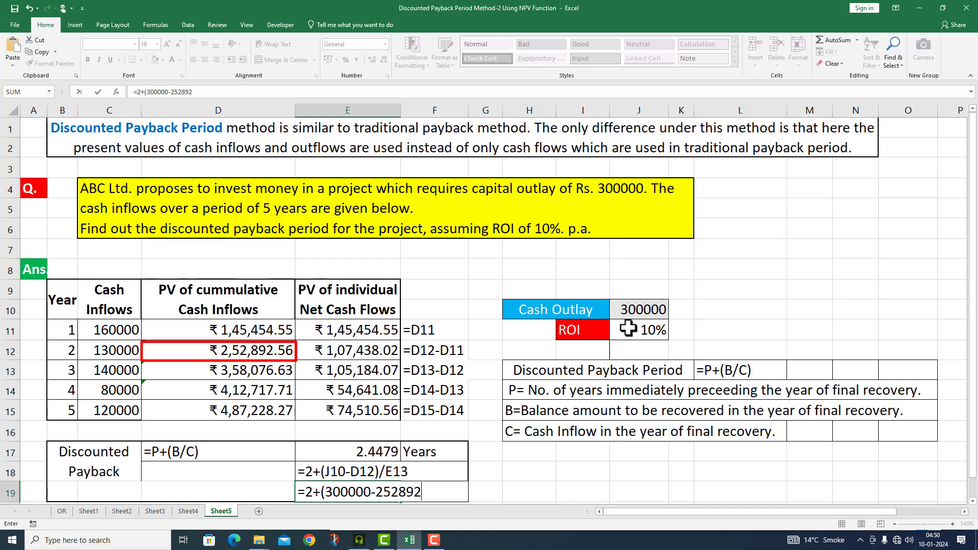
{"action": "type", "text": ".56)/"}
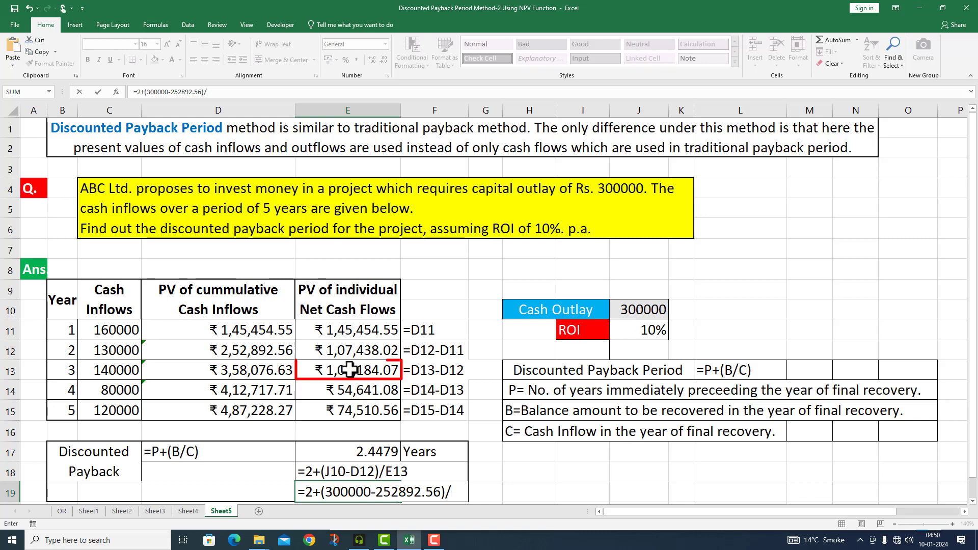
{"action": "type", "text": "105"}
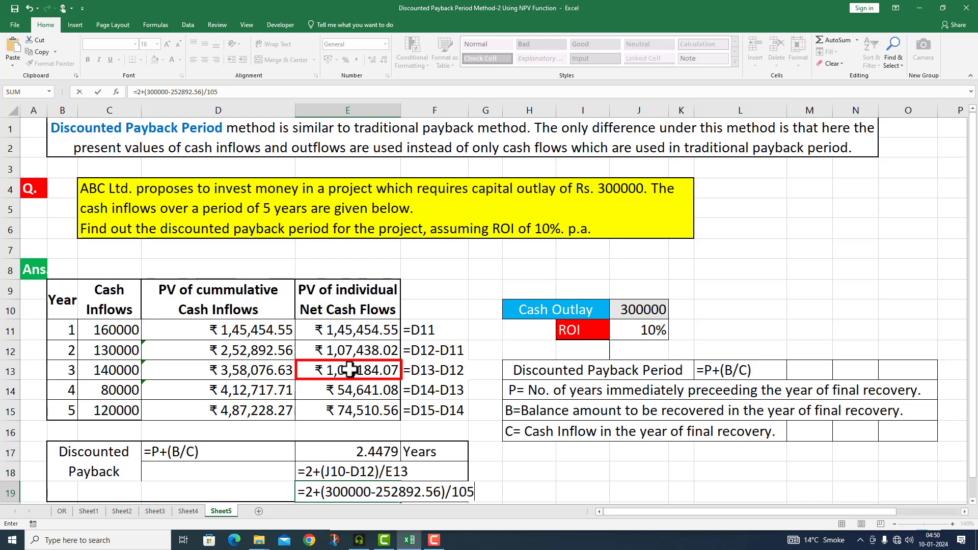
{"action": "type", "text": "184.07"}
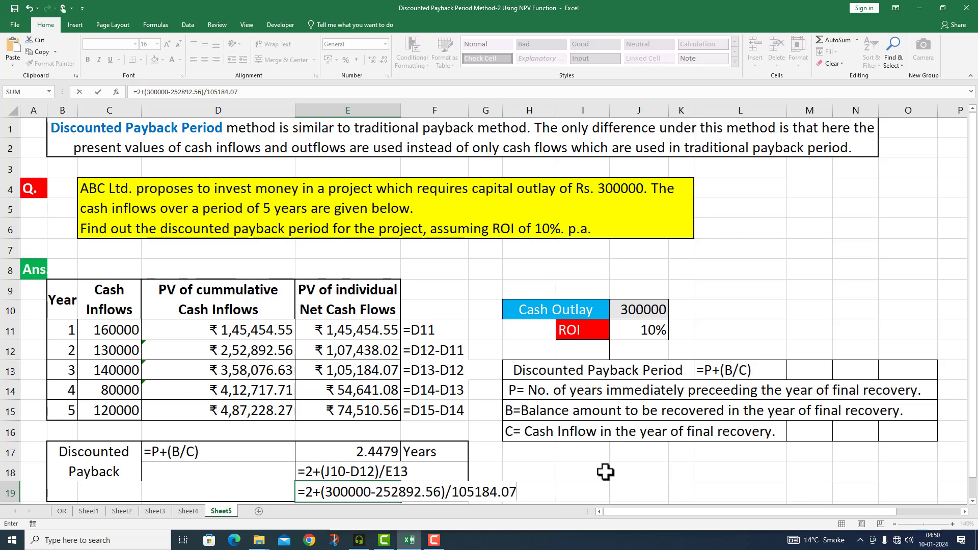
{"action": "key", "text": "Return"}
- Reduce the number format of E19 to four decimal places
{"action": "left_click", "coordinate": [387, 469]}
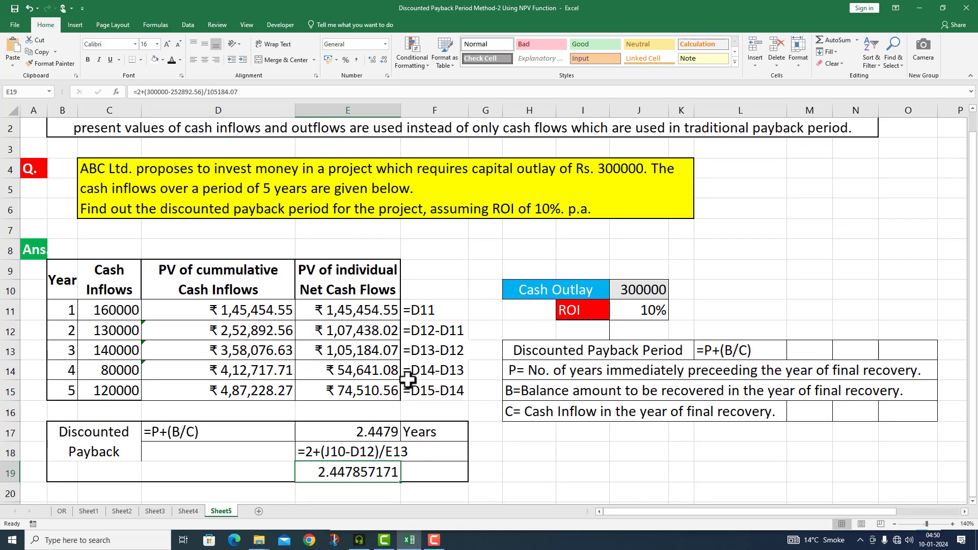
{"action": "left_click", "coordinate": [383, 60]}
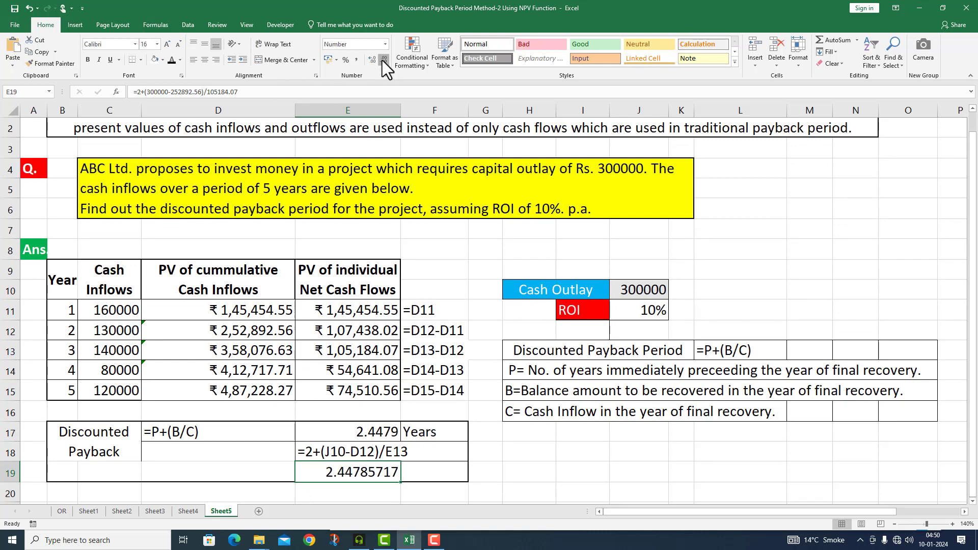
{"action": "left_click", "coordinate": [383, 60]}
{"action": "left_click", "coordinate": [383, 61]}
{"action": "left_click", "coordinate": [383, 60]}
{"action": "left_click", "coordinate": [383, 61]}
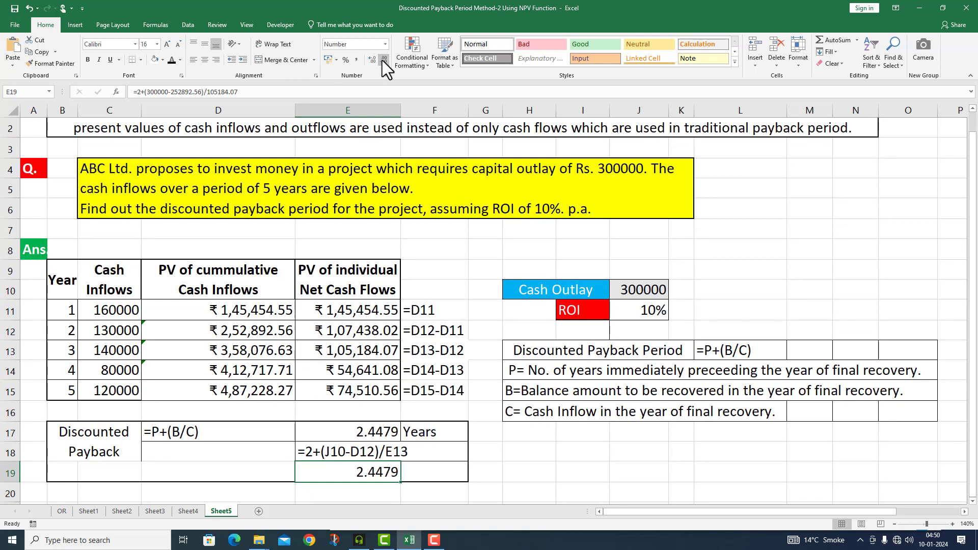
- Show E19's formula =2+(300000-252892.56)/105184.07 as plain text beside it in G19
{"action": "left_click", "coordinate": [550, 473]}
{"action": "left_click", "coordinate": [379, 474]}
{"action": "scroll", "coordinate": [341, 469], "scroll_direction": "up", "scroll_amount": 1}
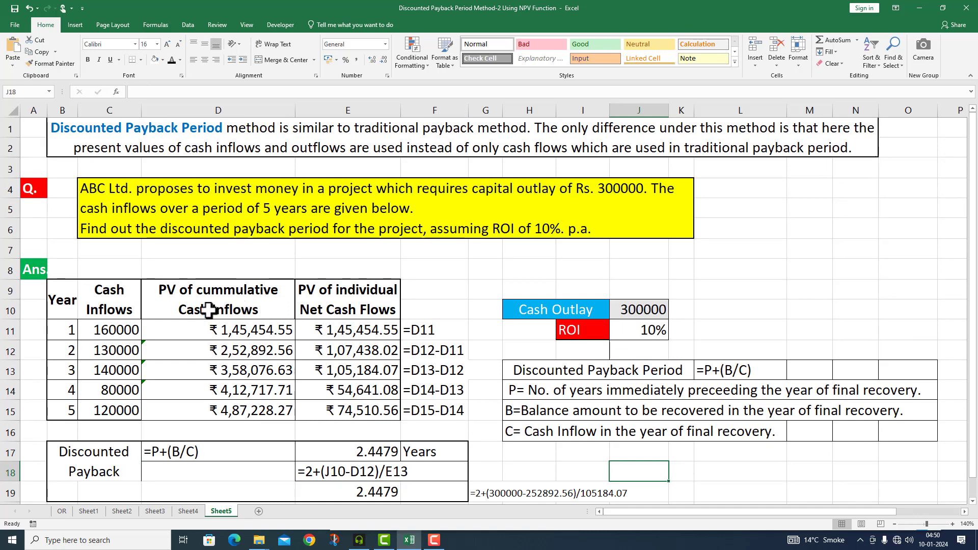
- Copy D11's formula into D8 as plain text, showing =NPV($J$11,$C$11:C11) above the cumulative present value column
{"action": "left_click", "coordinate": [277, 331]}
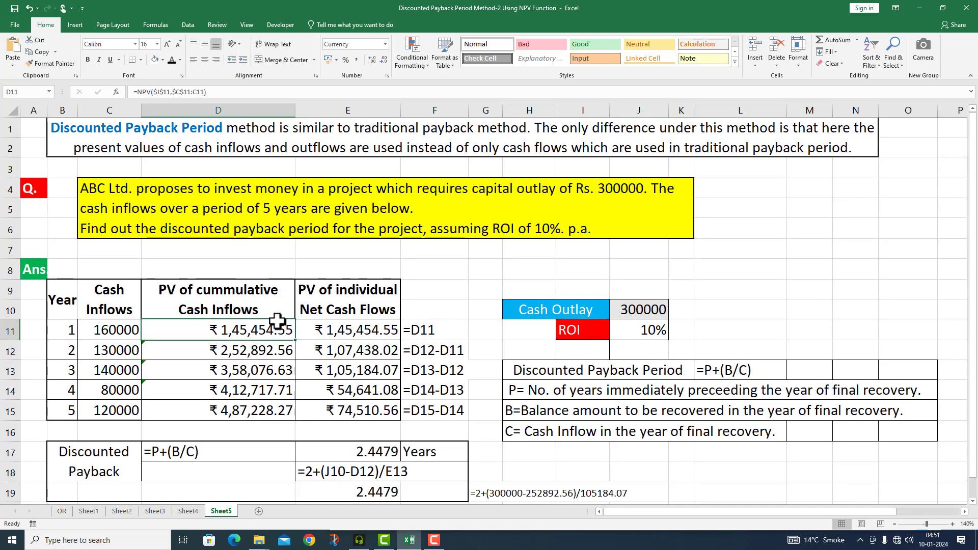
{"action": "left_click", "coordinate": [226, 92]}
{"action": "left_click_drag", "start_coordinate": [226, 92], "coordinate": [134, 93]}
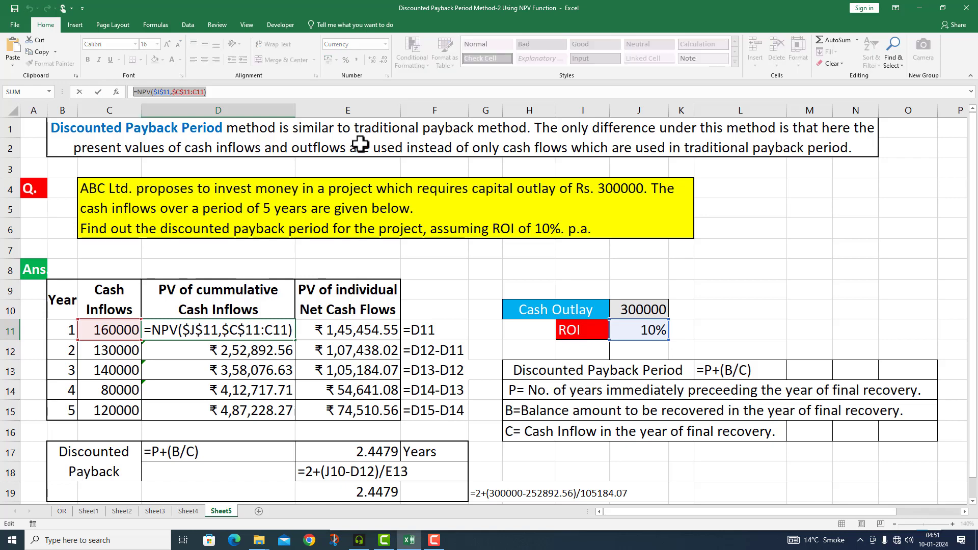
{"action": "key", "text": "Return"}
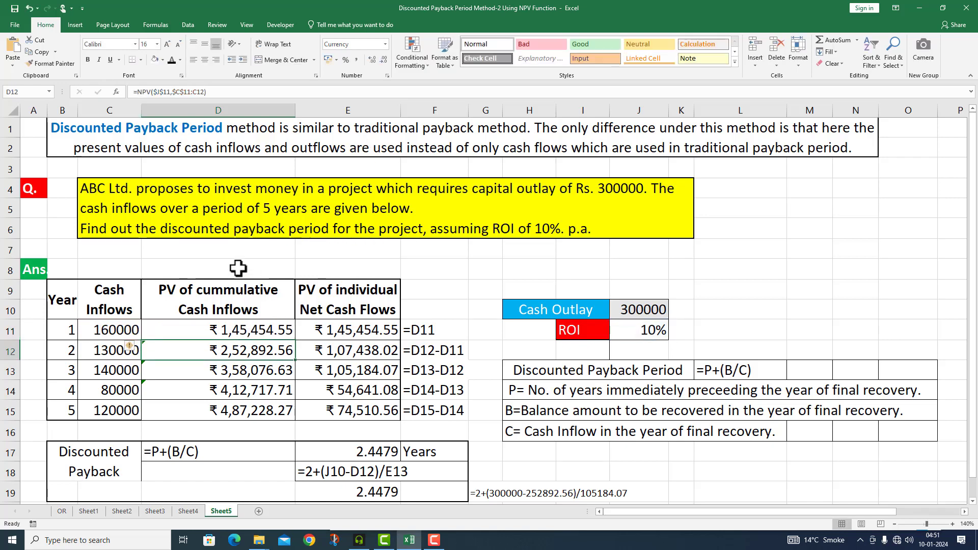
{"action": "left_click", "coordinate": [204, 267]}
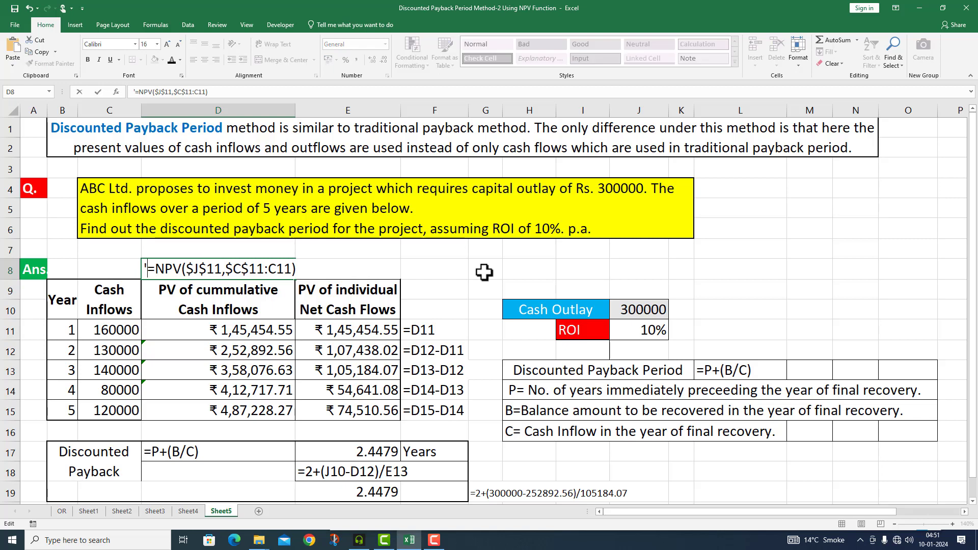
{"action": "left_click", "coordinate": [484, 272]}
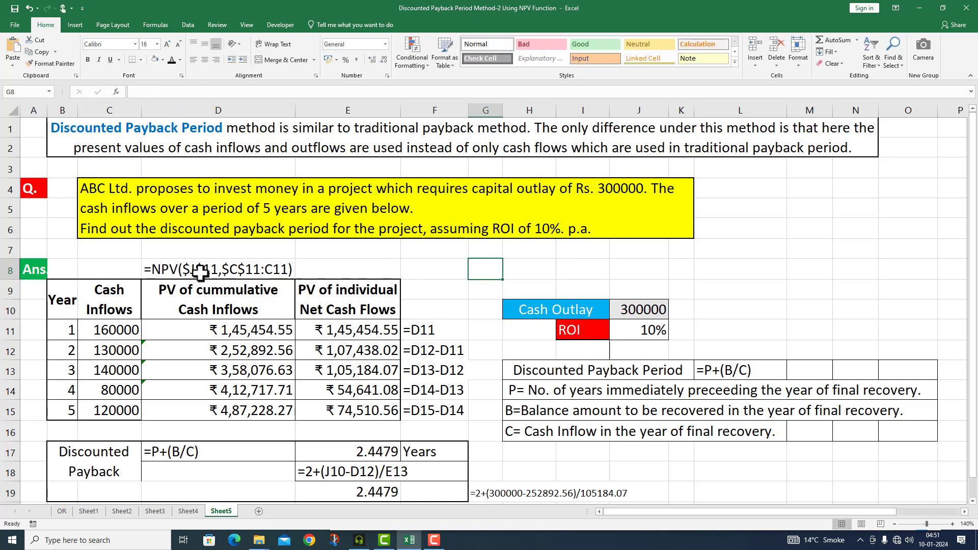